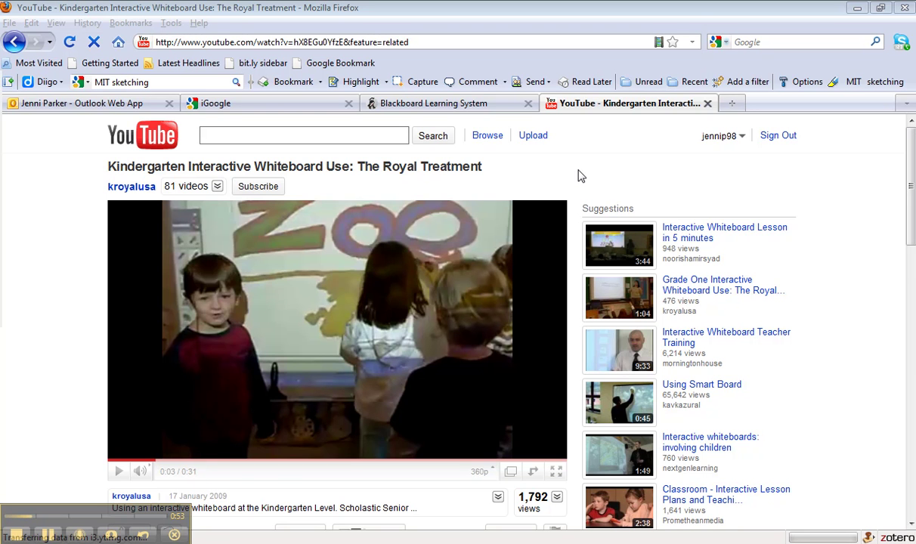
- Open the Windows Start menu over the paused YouTube whiteboard video page
{"action": "key", "text": "super"}
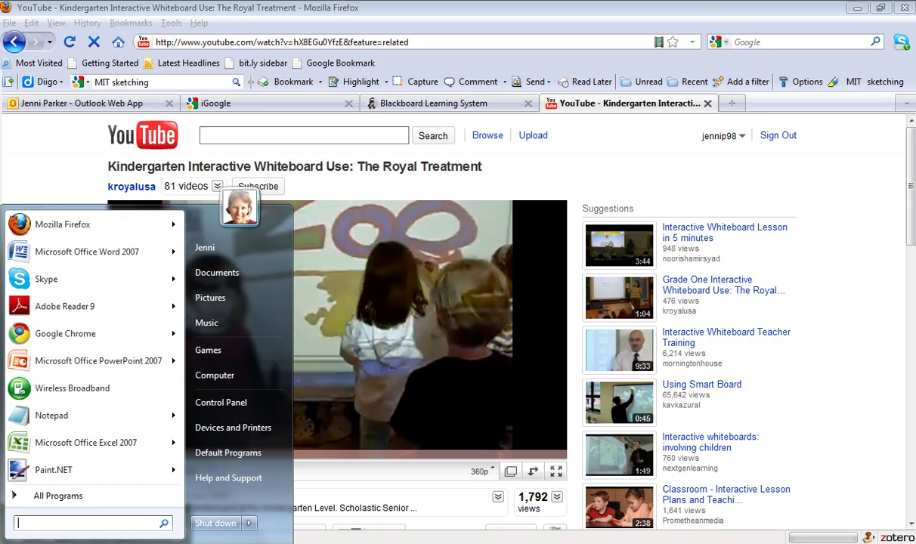
- Start PowerPoint and add a second Title and Content slide titled 'Whiteboard'
{"action": "left_click", "coordinate": [57, 368]}
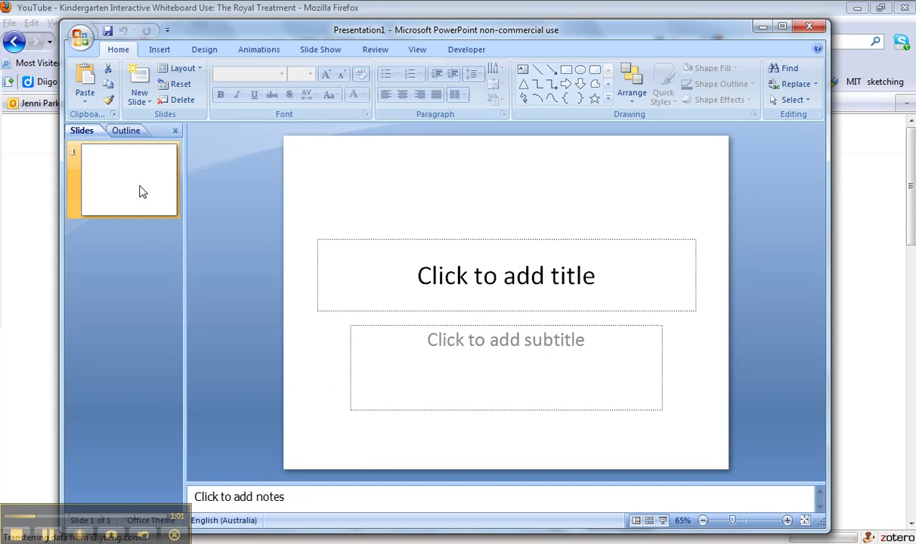
{"action": "key", "text": "ctrl+m"}
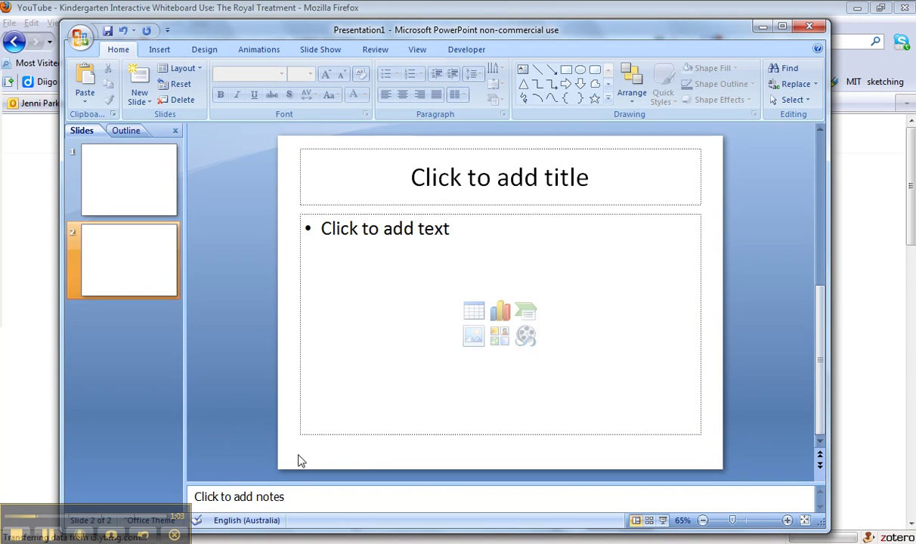
{"action": "left_click", "coordinate": [463, 181]}
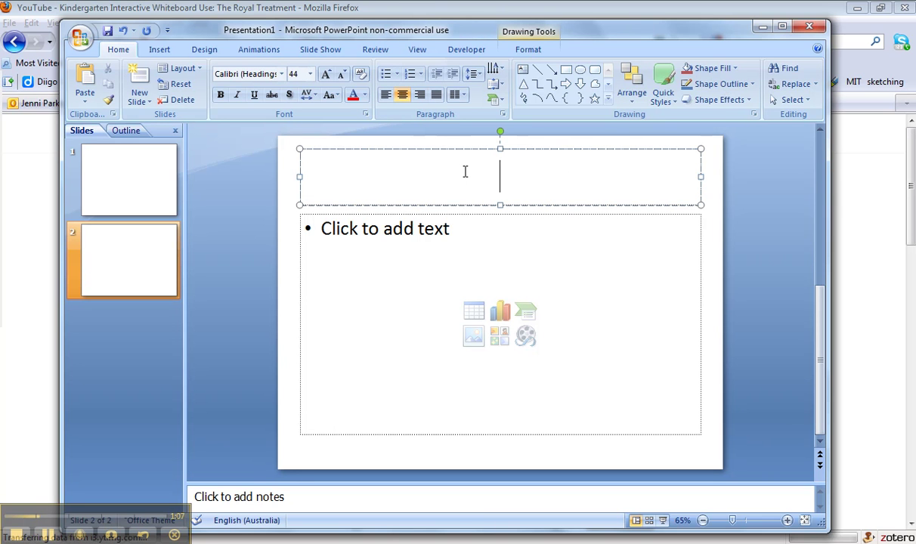
{"action": "type", "text": "Whiteboard"}
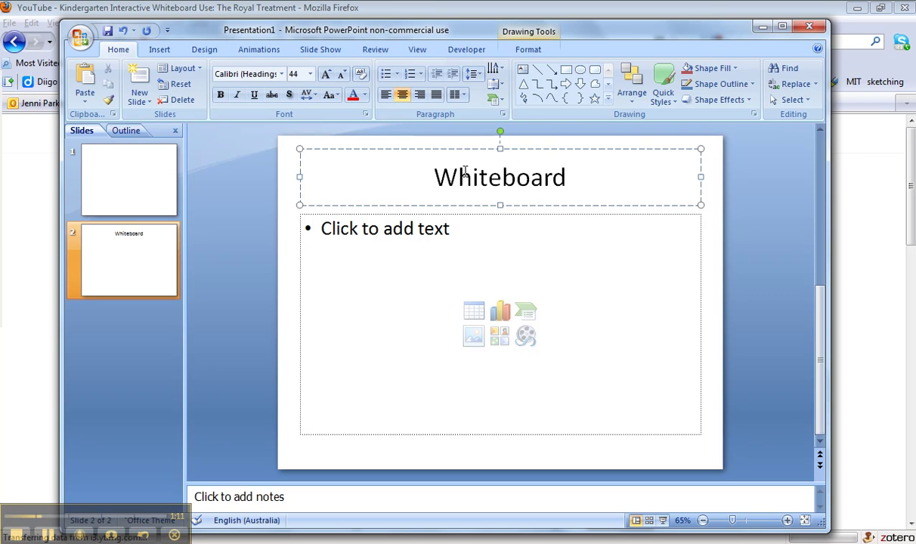
{"action": "left_click", "coordinate": [433, 453]}
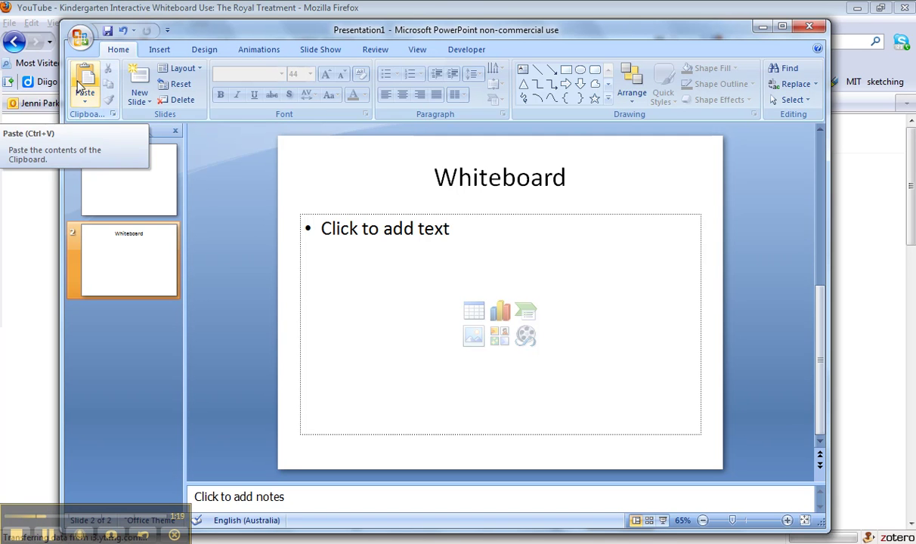
- Paste the captured YouTube page screenshot onto the Whiteboard slide
{"action": "right_click", "coordinate": [352, 188]}
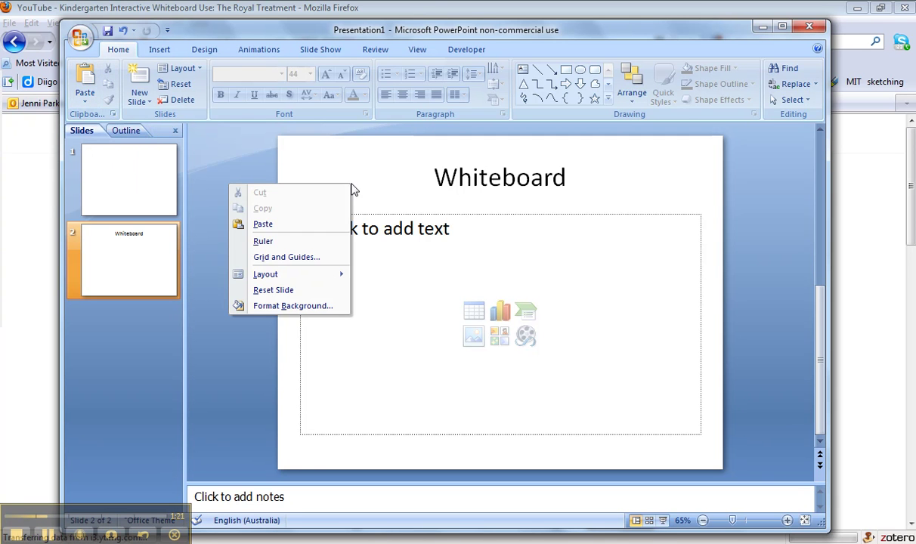
{"action": "left_click", "coordinate": [313, 450]}
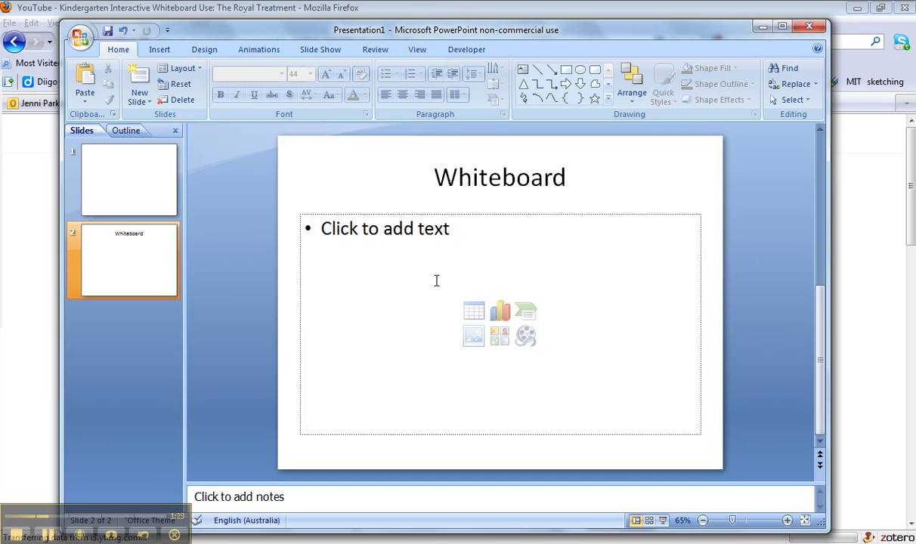
{"action": "key", "text": "ctrl+v"}
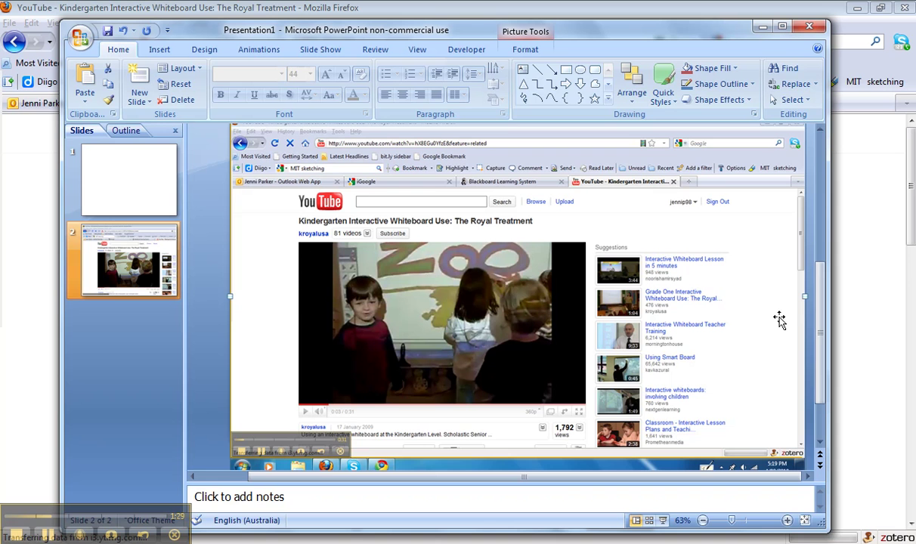
{"action": "left_click_drag", "start_coordinate": [825, 330], "coordinate": [825, 293]}
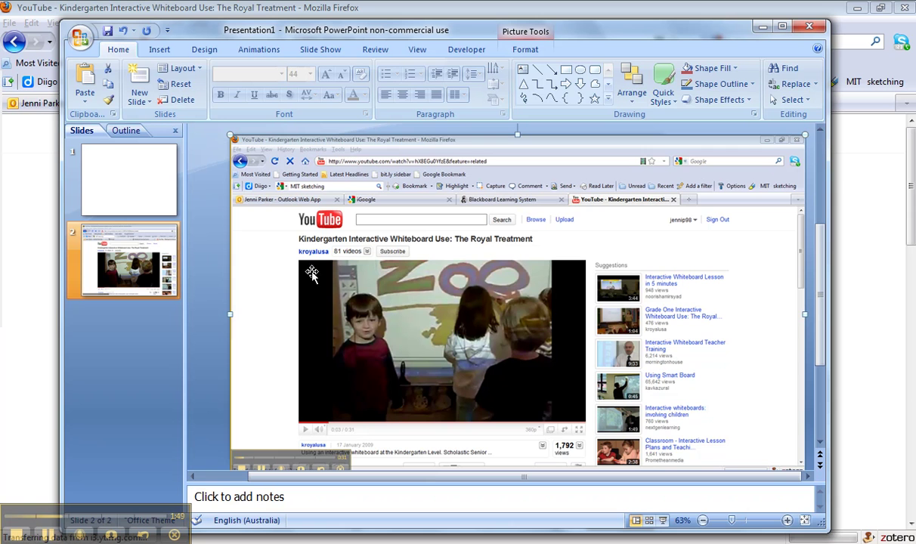
- Show the Picture Tools Format options for the pasted 21.17 × 33.87 cm screenshot
{"action": "left_click", "coordinate": [516, 38]}
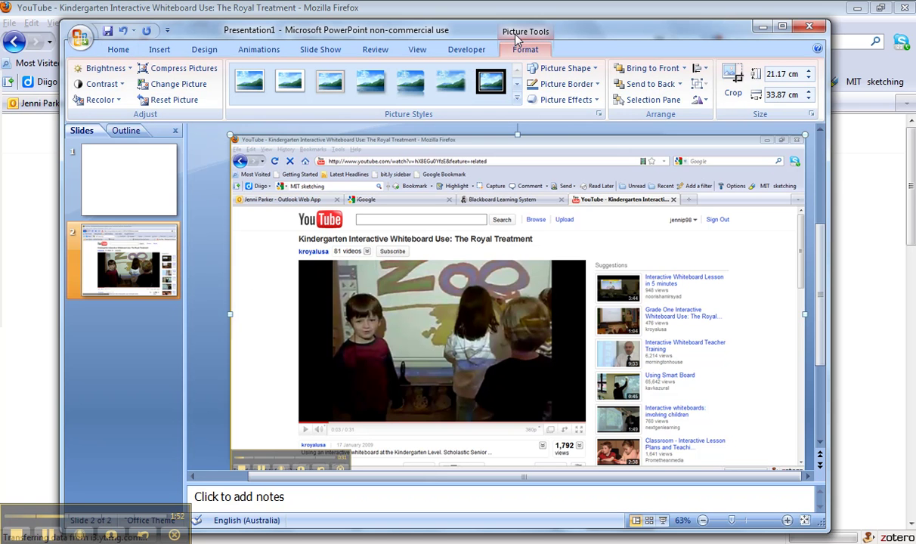
- Crop the screenshot's right, bottom, left and top edges down to the video area, 13.53 × 18 cm
{"action": "left_click", "coordinate": [737, 76]}
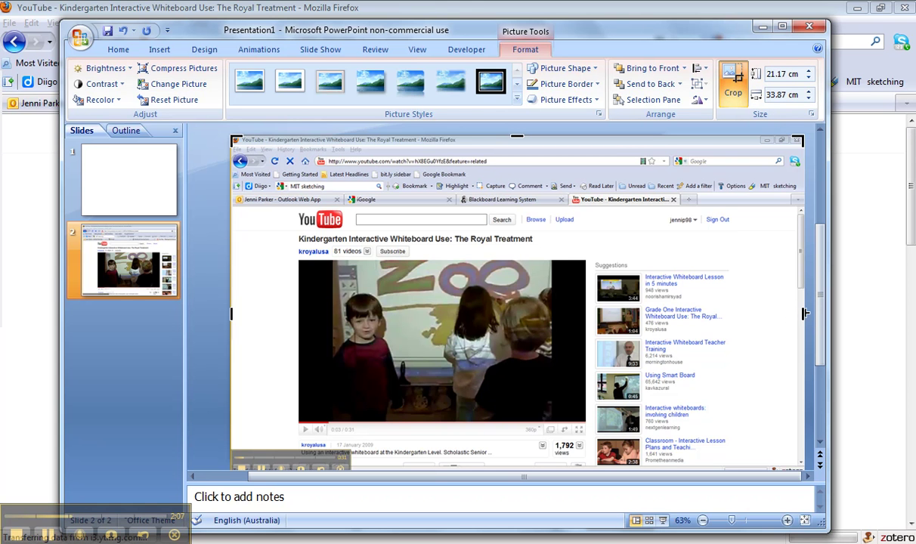
{"action": "left_click_drag", "start_coordinate": [804, 312], "coordinate": [594, 309]}
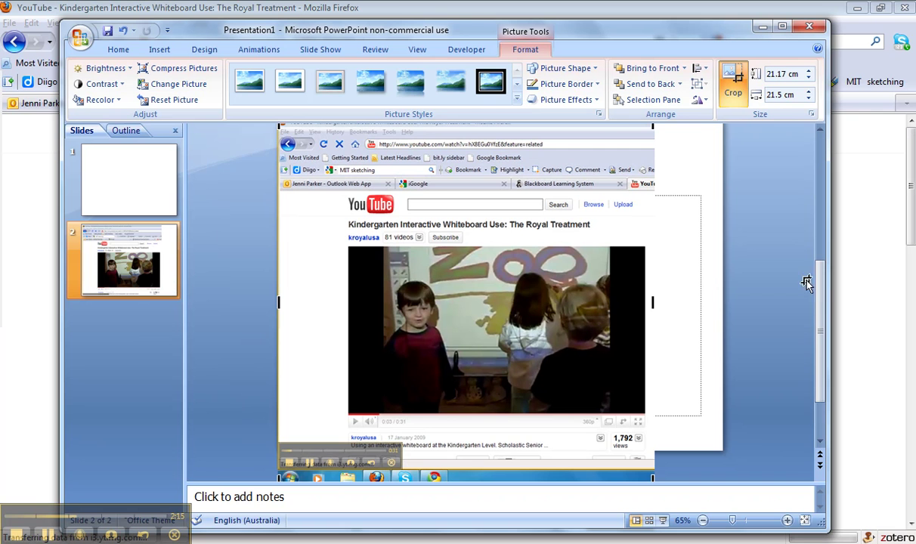
{"action": "left_click_drag", "start_coordinate": [816, 286], "coordinate": [817, 334]}
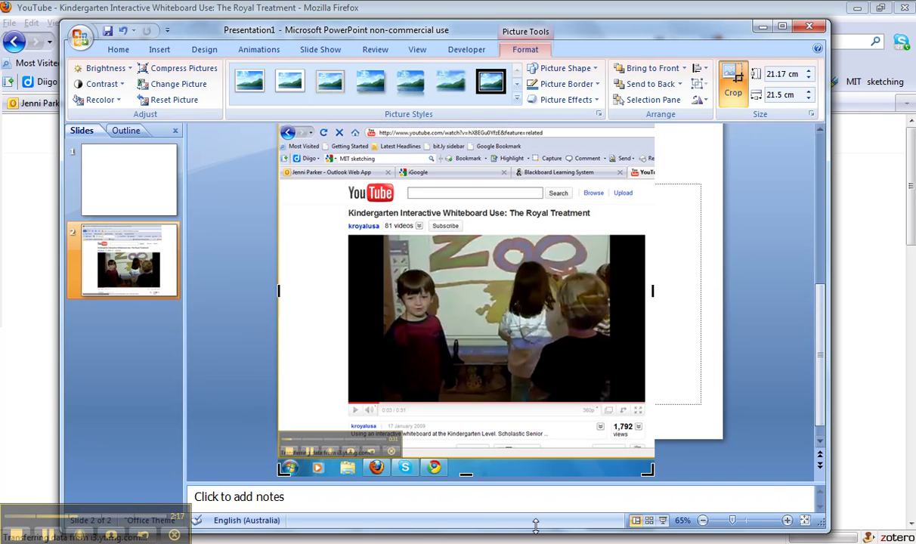
{"action": "left_click_drag", "start_coordinate": [466, 474], "coordinate": [479, 433]}
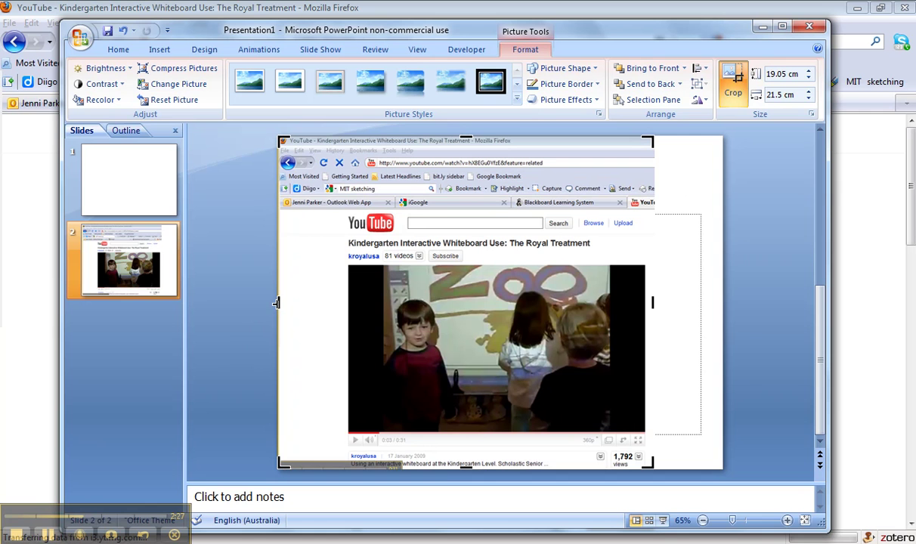
{"action": "left_click_drag", "start_coordinate": [277, 303], "coordinate": [340, 299]}
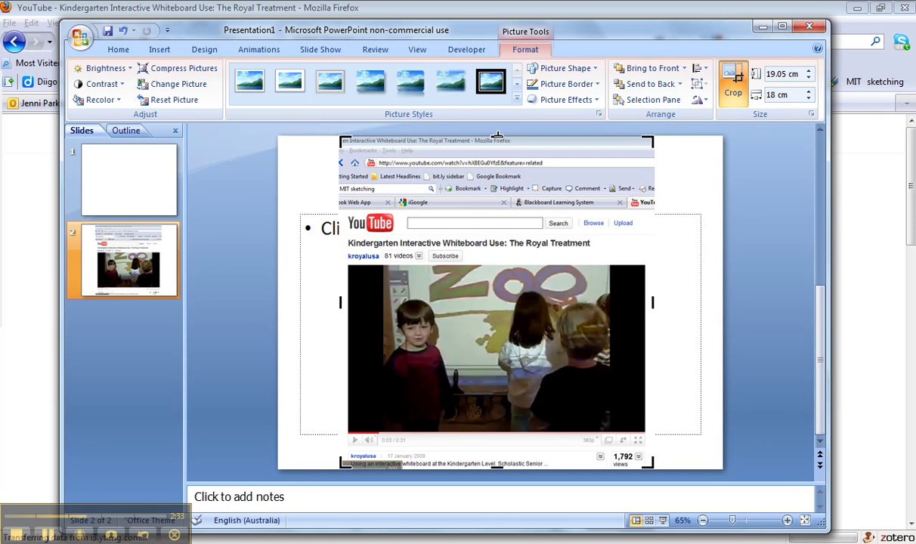
{"action": "left_click_drag", "start_coordinate": [498, 136], "coordinate": [482, 235]}
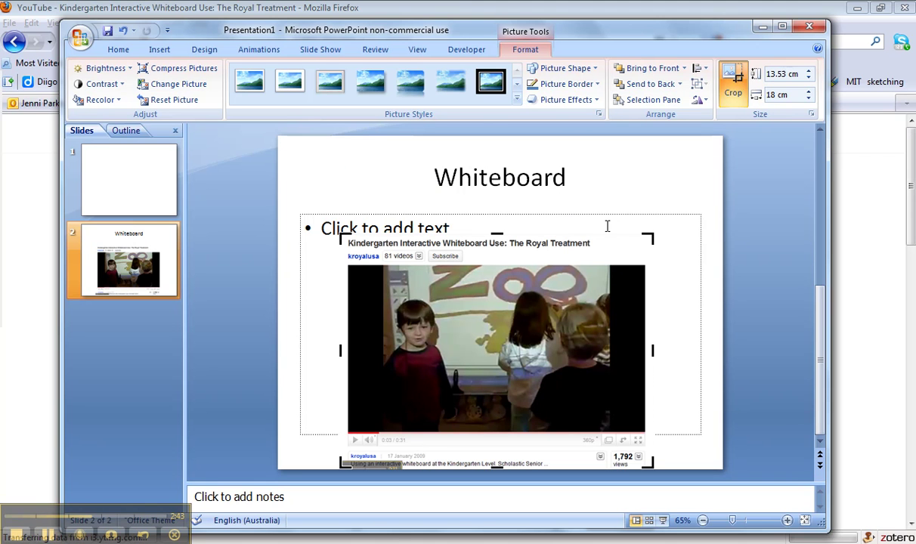
- Finish cropping and move the screenshot higher on the slide
{"action": "left_click", "coordinate": [736, 81]}
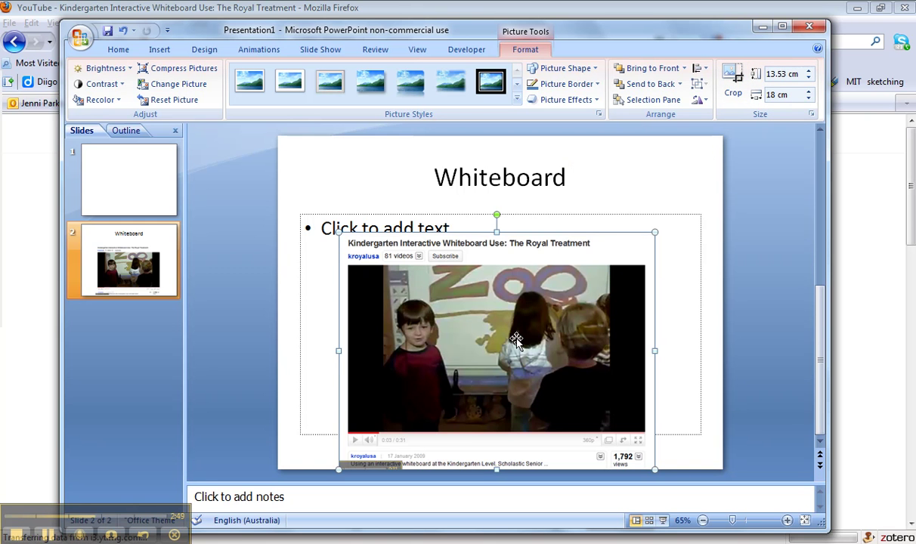
{"action": "left_click_drag", "start_coordinate": [515, 338], "coordinate": [511, 293]}
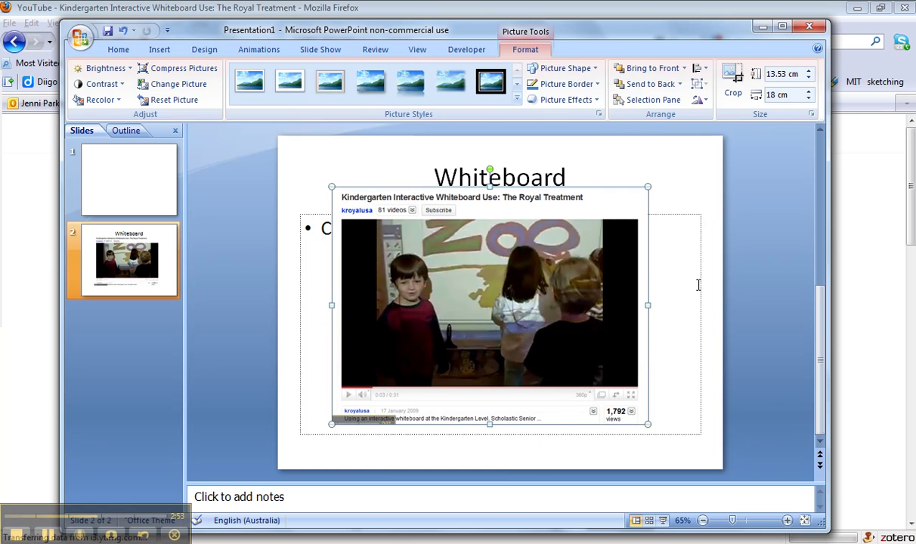
{"action": "left_click", "coordinate": [687, 185]}
- Nudge the Whiteboard title box slightly upward, clear of the screenshot
{"action": "left_click", "coordinate": [527, 175]}
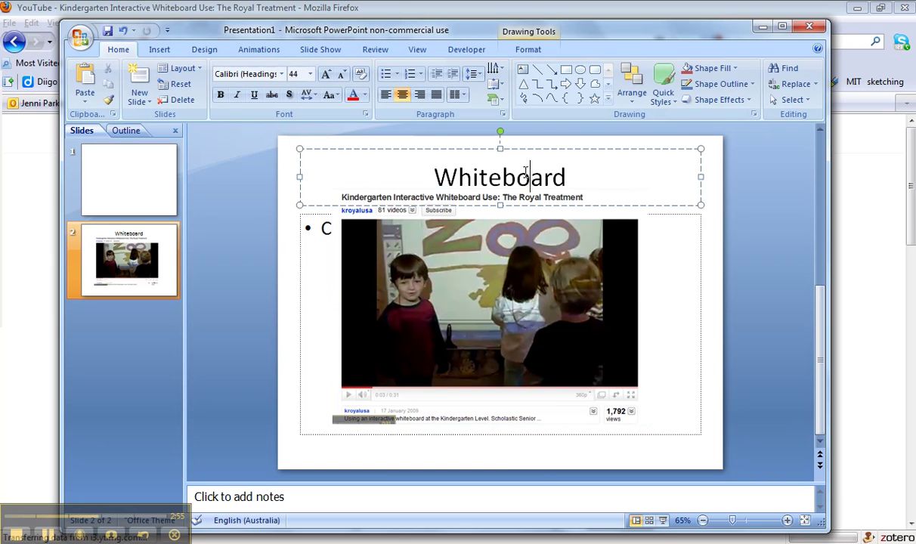
{"action": "left_click_drag", "start_coordinate": [498, 203], "coordinate": [501, 189]}
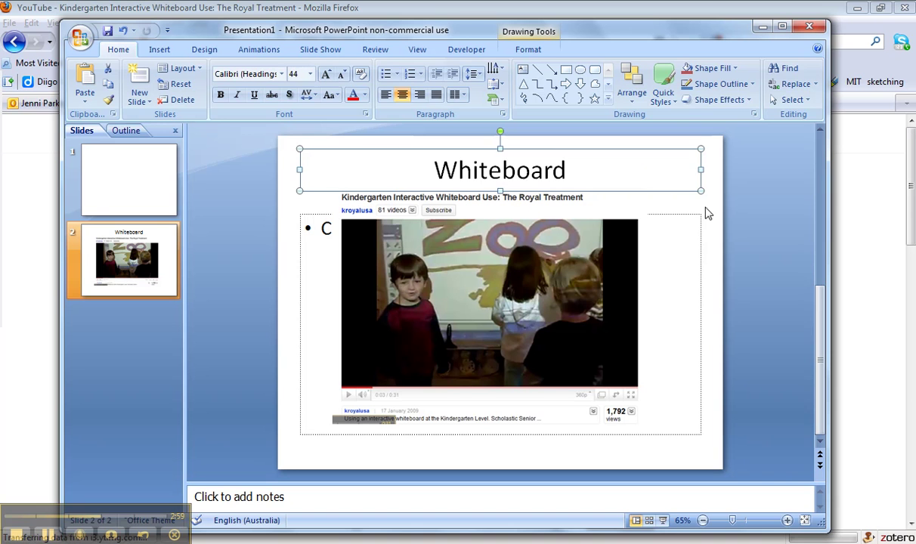
{"action": "left_click", "coordinate": [708, 255]}
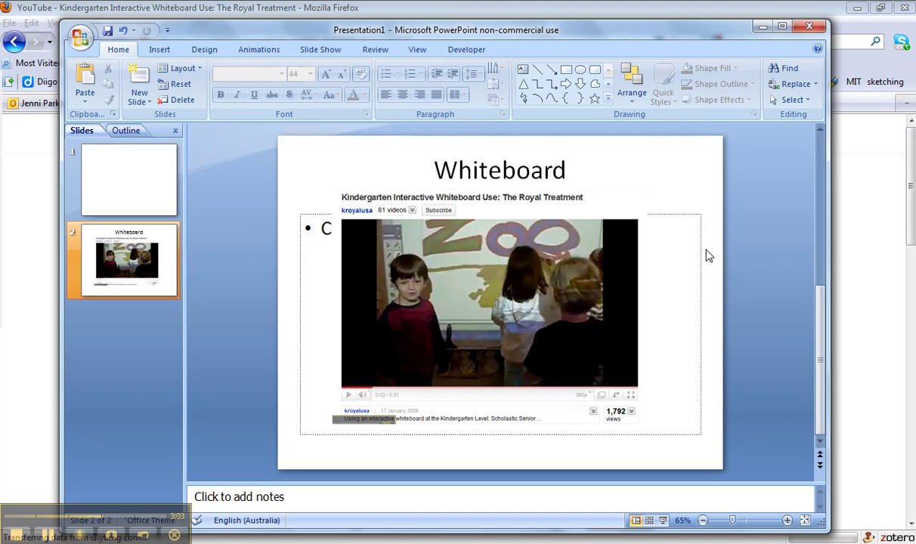
{"action": "left_click", "coordinate": [685, 214]}
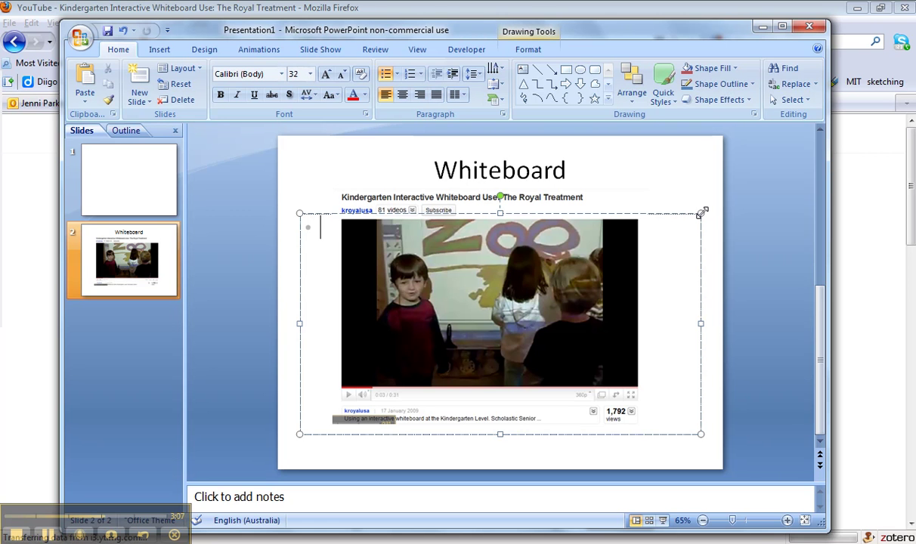
- Shrink the body text box into a thin strip below the screenshot with bullets turned off
{"action": "type", "text": "C"}
{"action": "left_click_drag", "start_coordinate": [701, 213], "coordinate": [693, 408]}
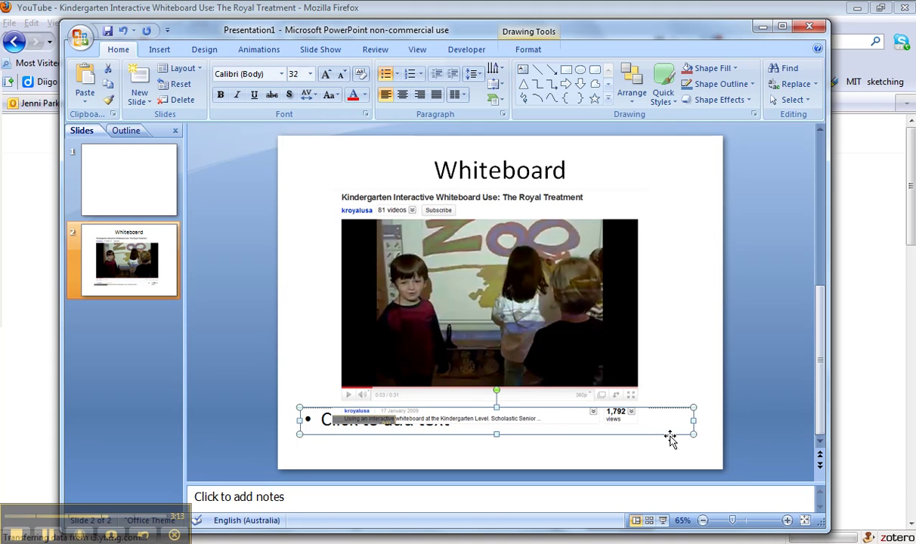
{"action": "left_click_drag", "start_coordinate": [671, 438], "coordinate": [670, 451]}
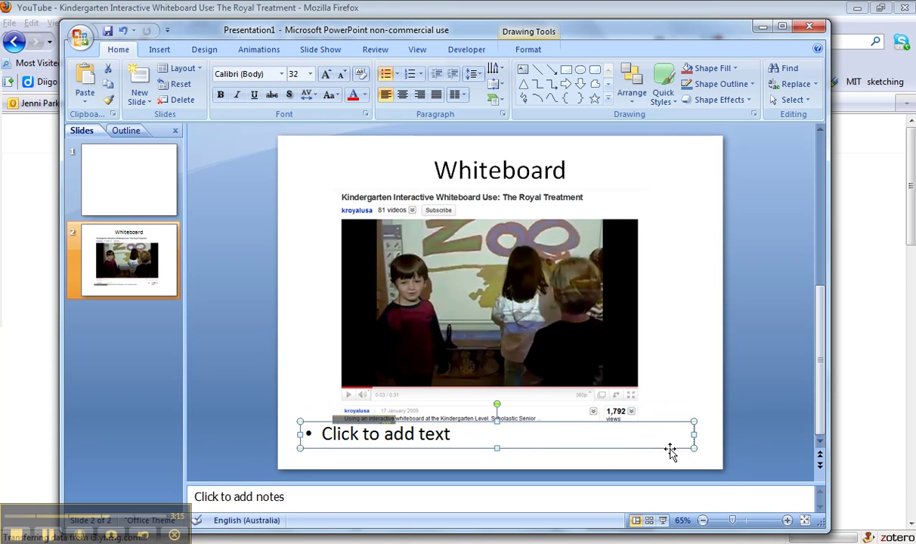
{"action": "left_click", "coordinate": [412, 433]}
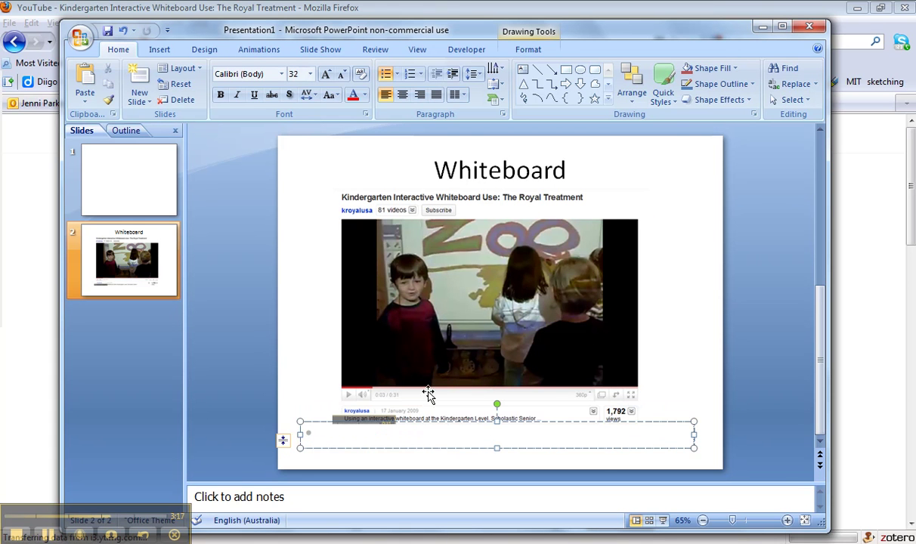
{"action": "left_click", "coordinate": [386, 74]}
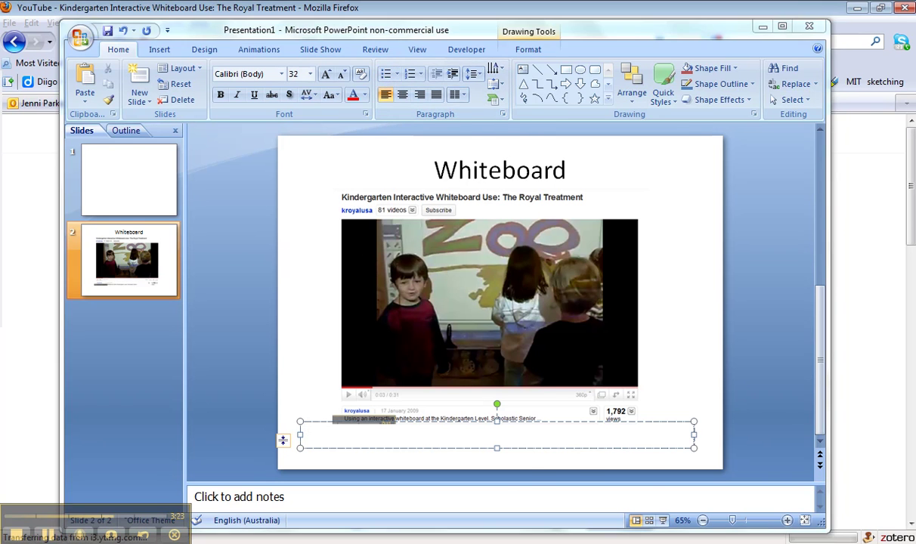
{"action": "key", "text": "alt+Tab"}
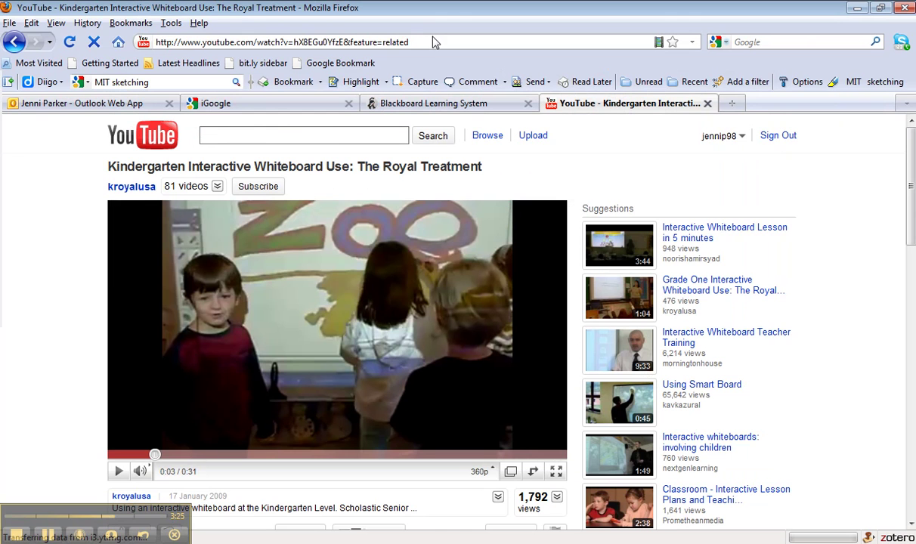
- Copy the YouTube video's full URL from the Firefox address bar
{"action": "left_click_drag", "start_coordinate": [431, 43], "coordinate": [150, 60]}
{"action": "key", "text": "ctrl+c"}
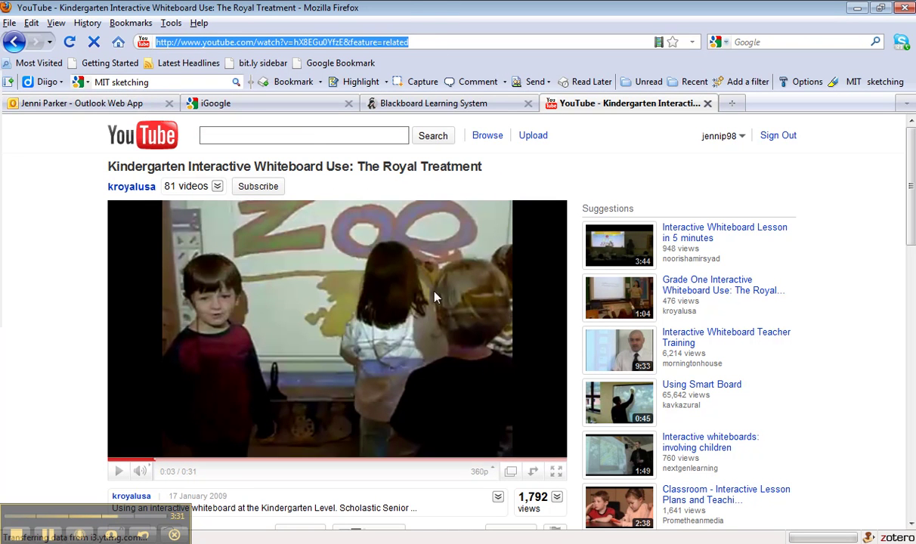
{"action": "key", "text": "alt+Tab"}
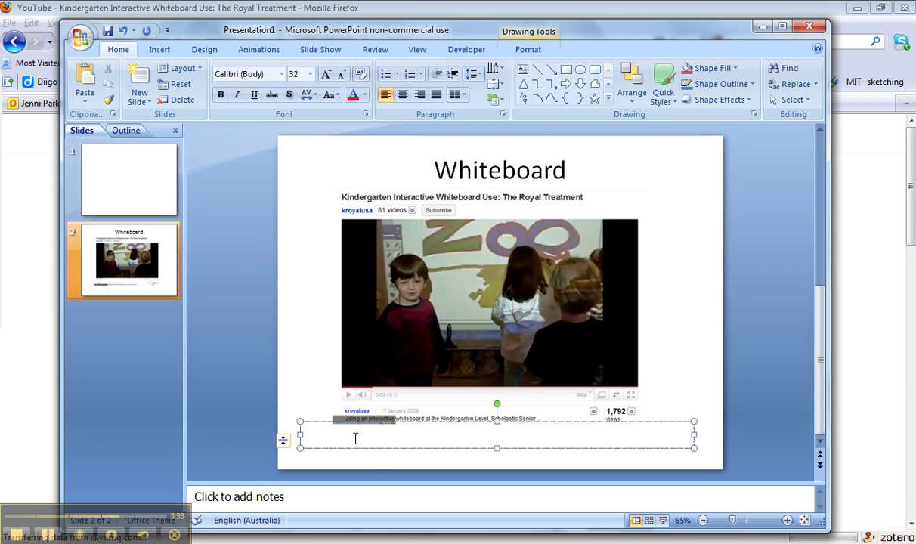
- Paste the video URL as a hyperlink under the screenshot and nudge its box slightly lower
{"action": "key", "text": "ctrl+v"}
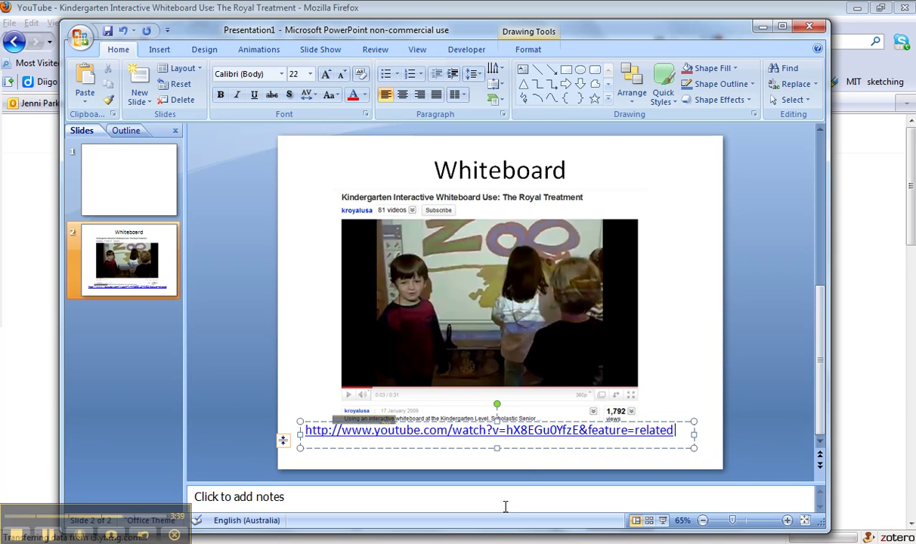
{"action": "left_click", "coordinate": [703, 398]}
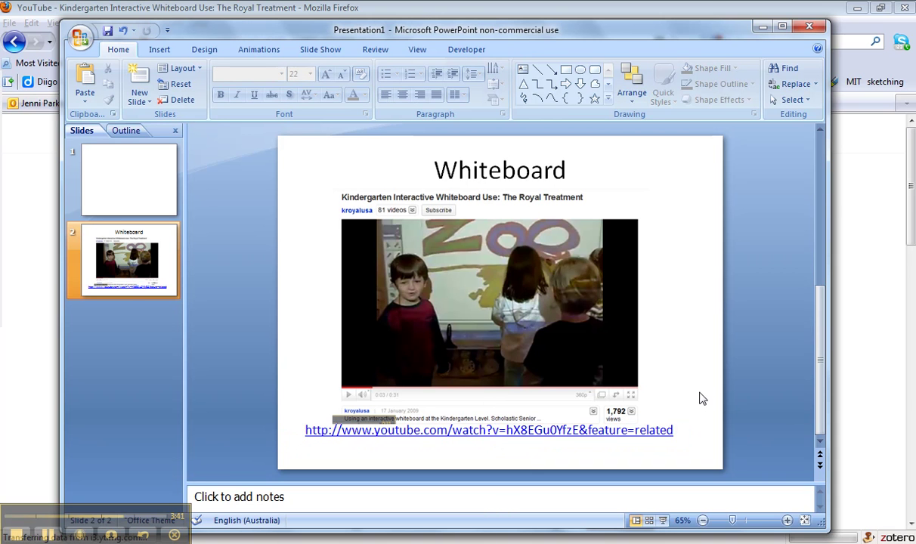
{"action": "left_click", "coordinate": [664, 430]}
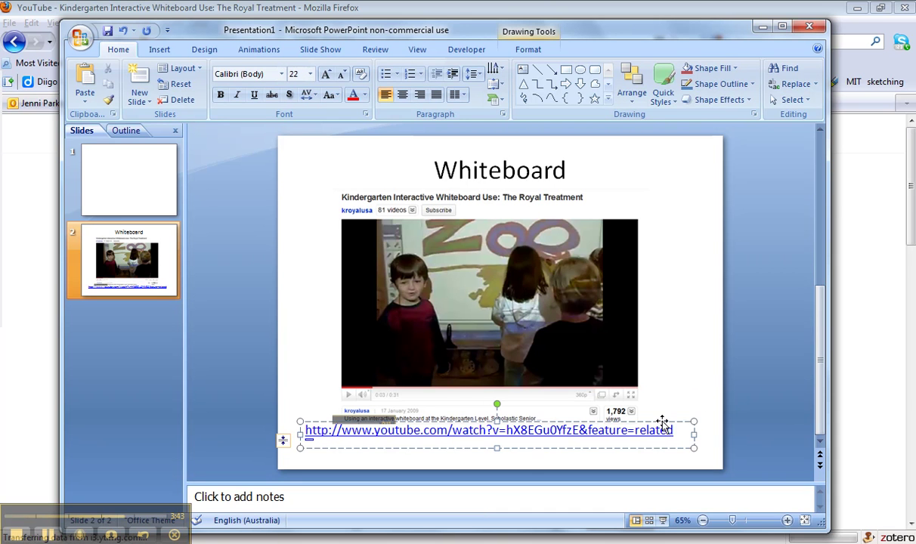
{"action": "left_click_drag", "start_coordinate": [662, 421], "coordinate": [662, 431]}
{"action": "left_click", "coordinate": [694, 403]}
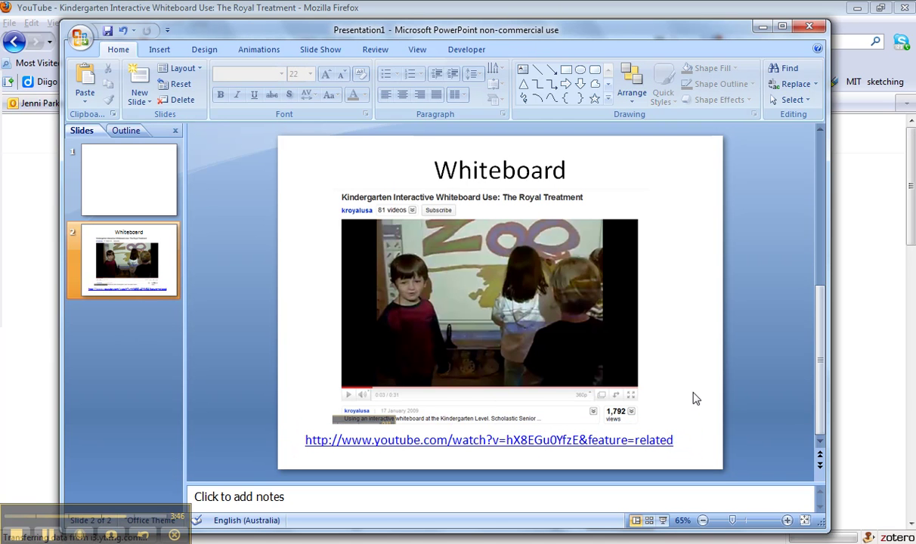
{"action": "left_click", "coordinate": [590, 341]}
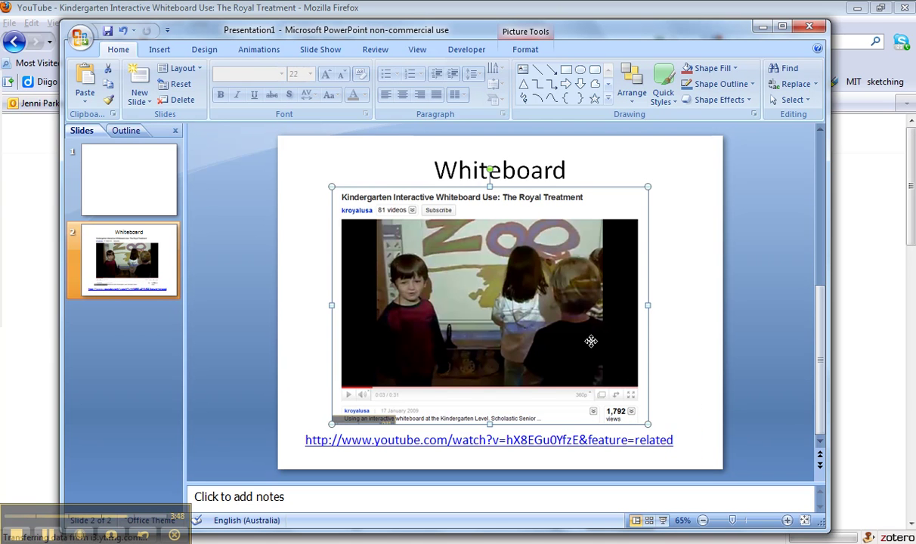
{"action": "left_click", "coordinate": [672, 350]}
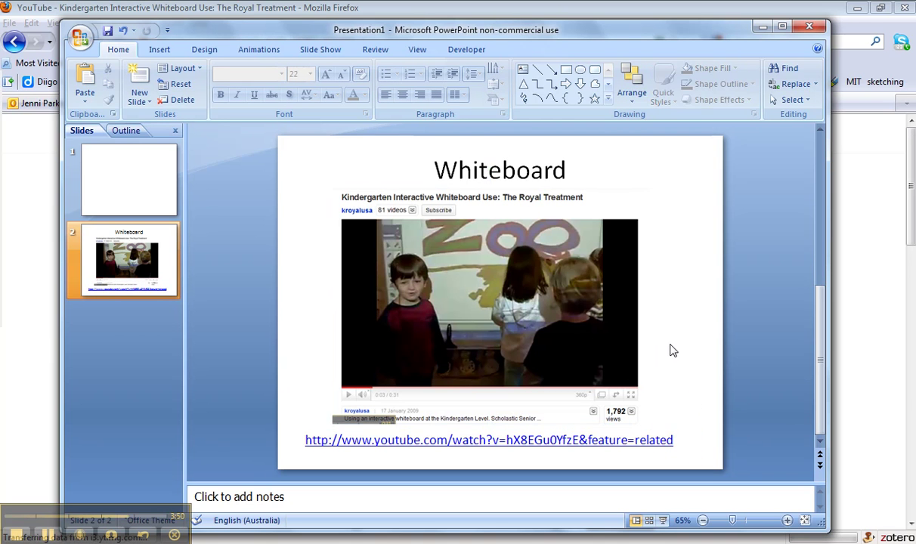
- Run a full-screen slide show from the Whiteboard slide
{"action": "left_click", "coordinate": [663, 522]}
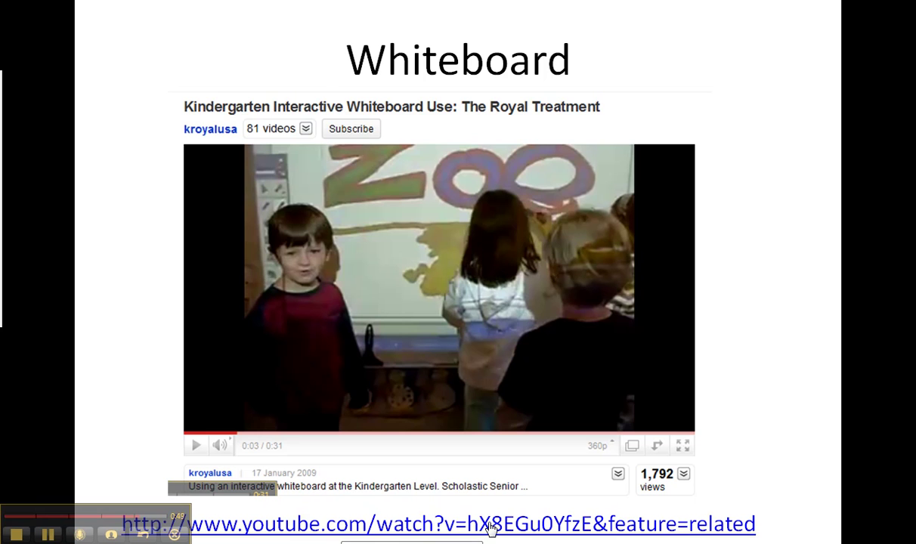
{"action": "left_click", "coordinate": [49, 535]}
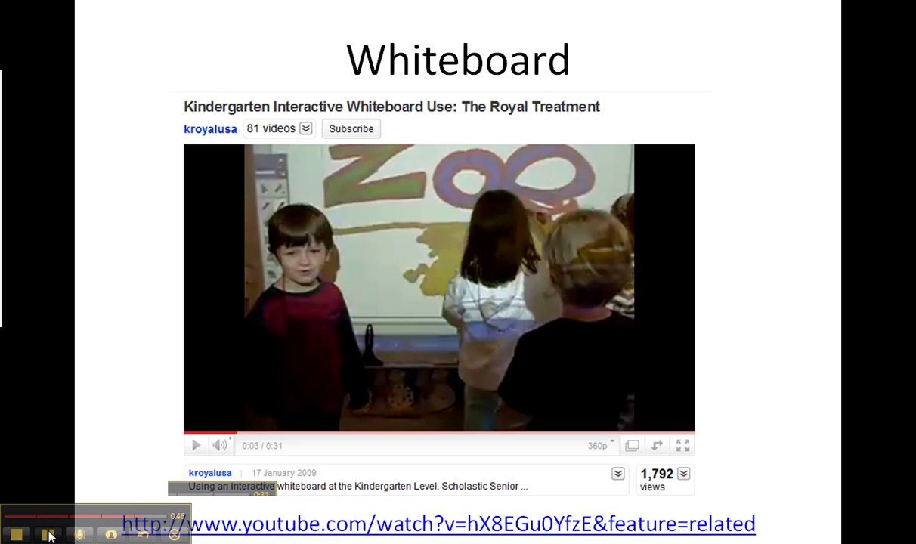